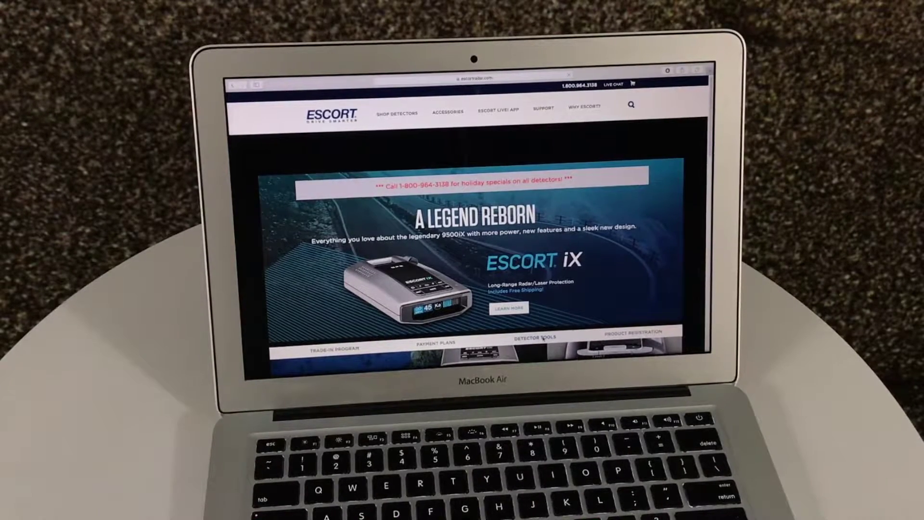
Open the Detector Tools download page and list the downloaded ESCORT Detector Tools .dmg (about 1.6 MB).
click(542, 338)
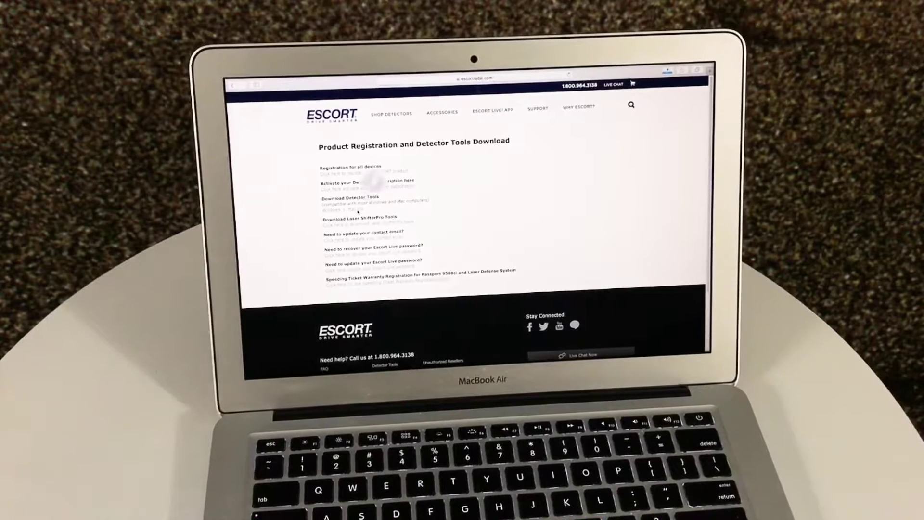
click(668, 72)
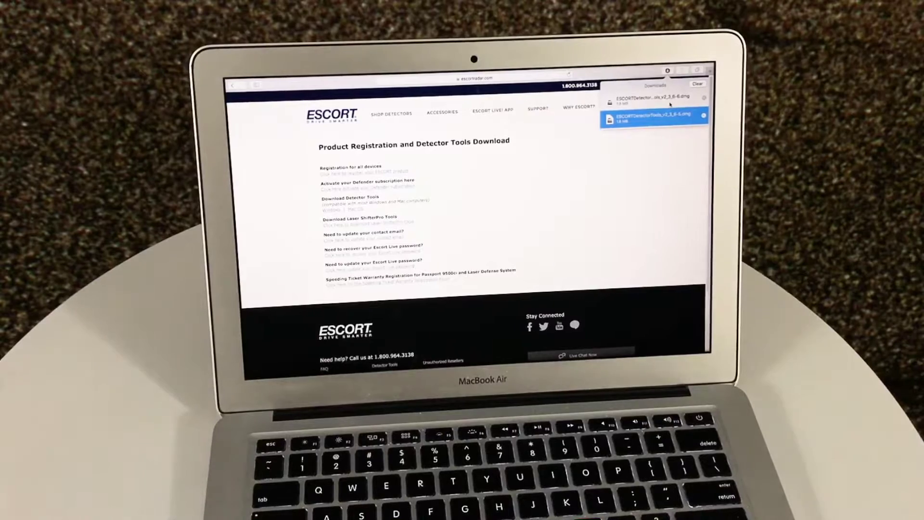
Open the ESCORT Detector Tools v2.3.6 disk image, agree to its licence, and copy the app into Applications.
double_click(653, 116)
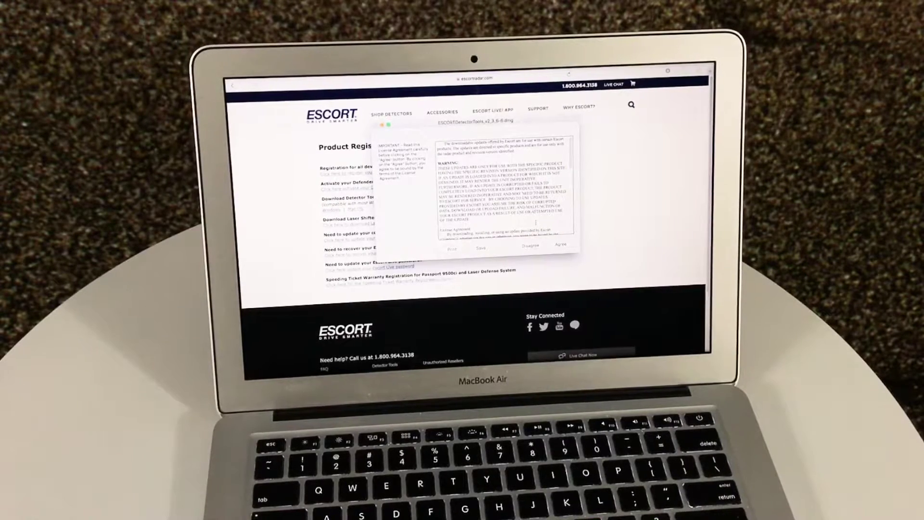
click(562, 245)
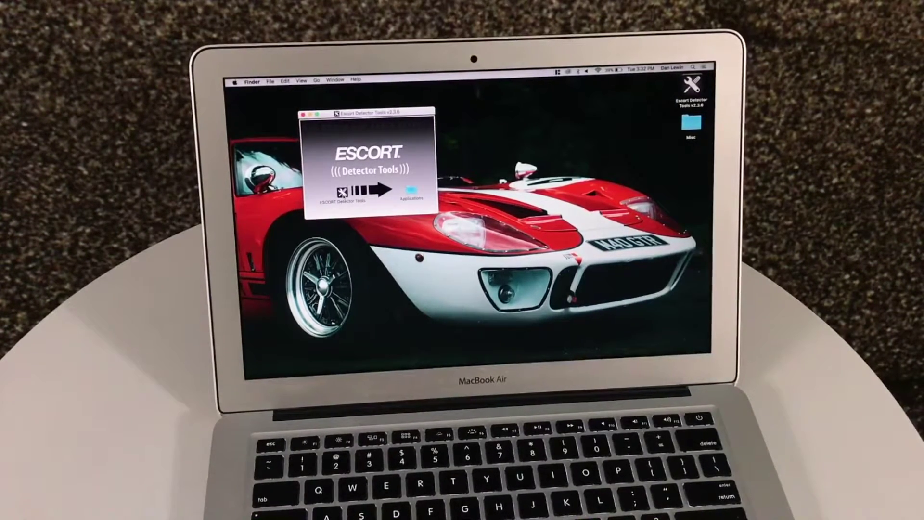
drag(342, 191, 409, 190)
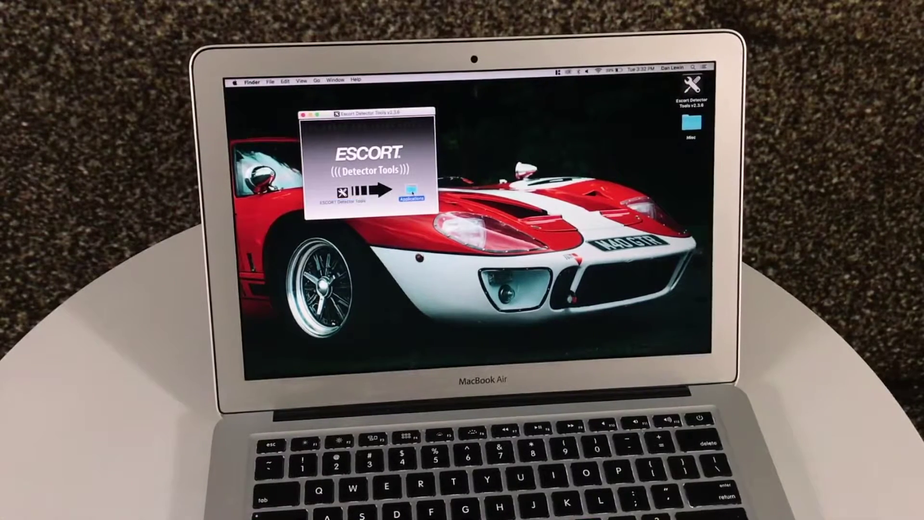
Open the Applications folder, which now lists ESCORT Detector Tools.
double_click(410, 191)
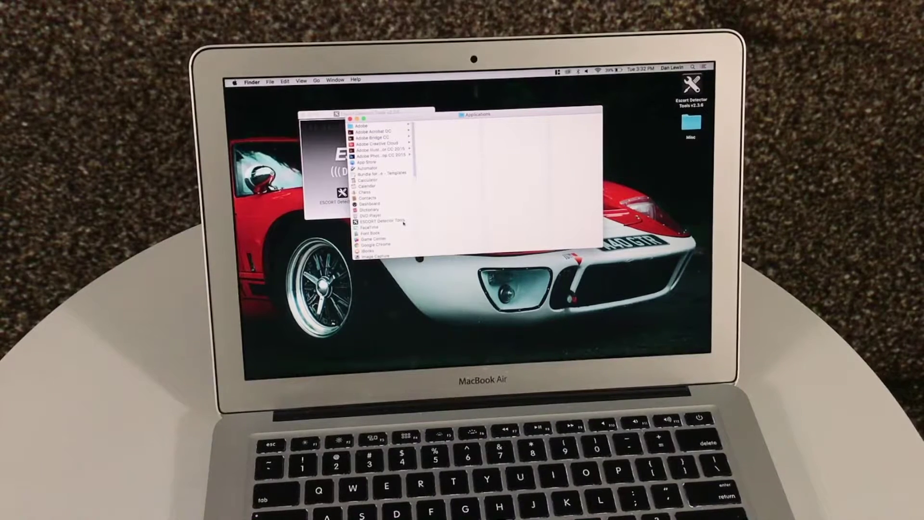
Launch ESCORT Detector Tools from Applications and confirm opening the app downloaded from the Internet.
double_click(403, 223)
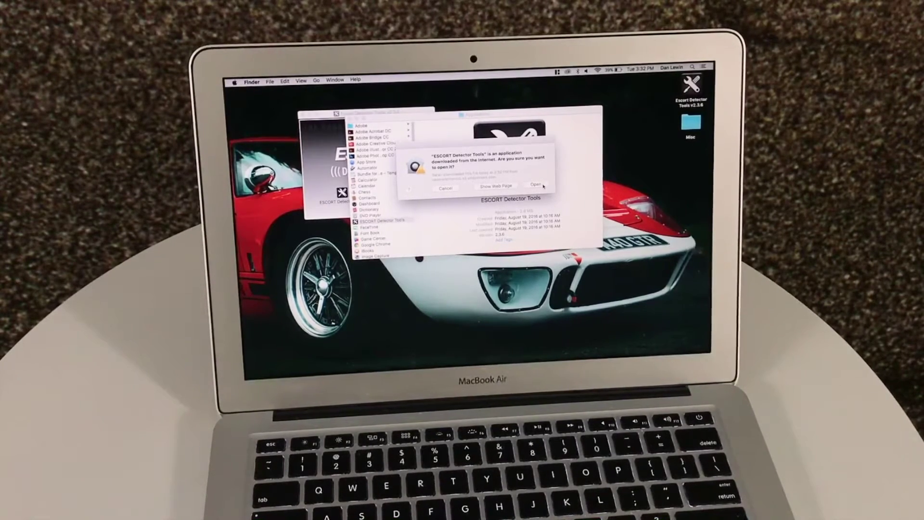
click(536, 185)
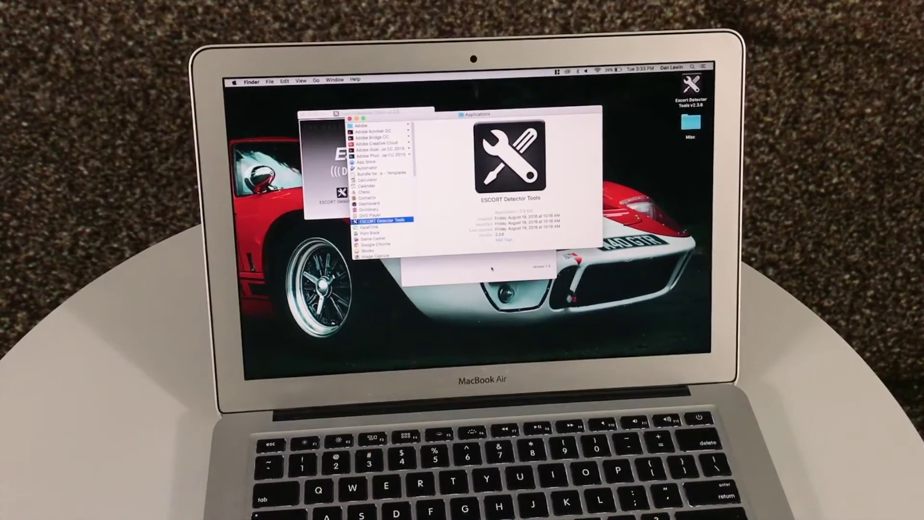
Bring the ESCORT Detector Tools firmware and Defender update check window to the front.
click(492, 269)
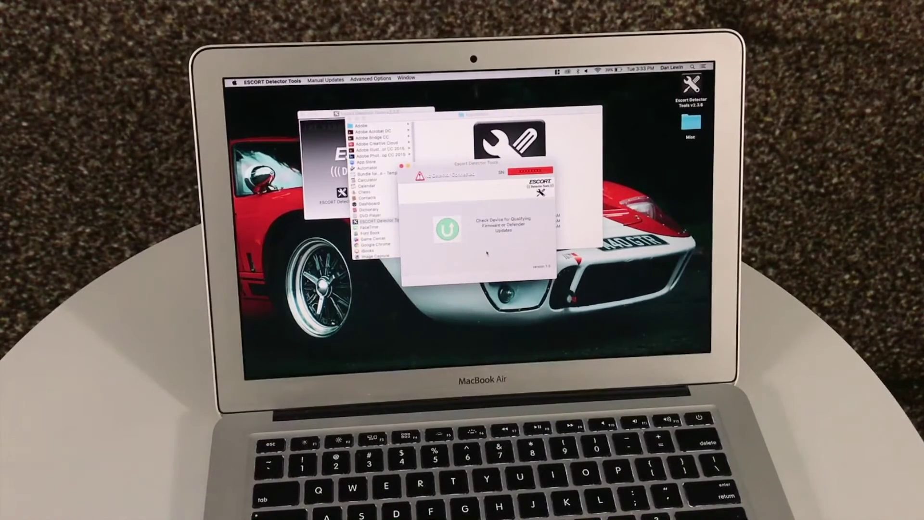